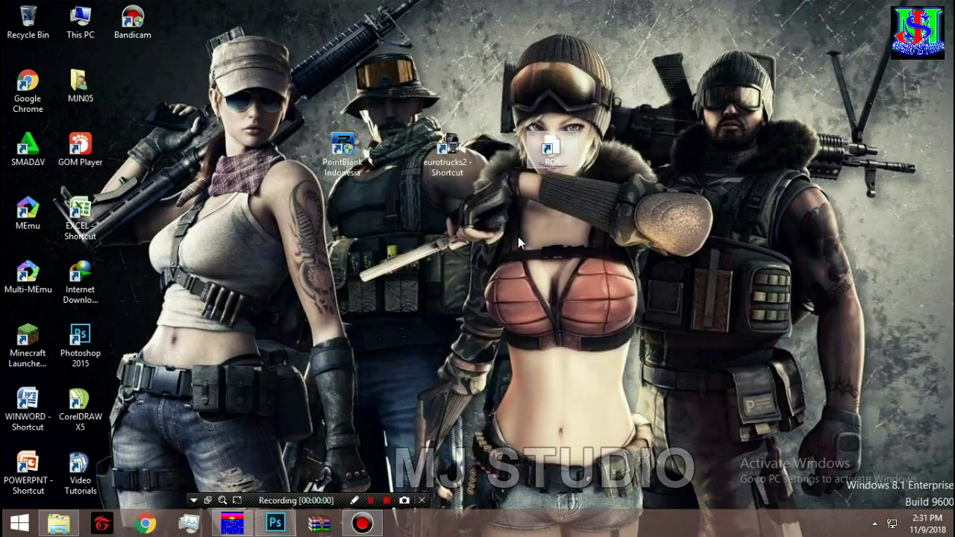
# Step: Open the standing wedding-dress photo from the Model folder and dock it as a full-size tab
pyautogui.click(275, 524)
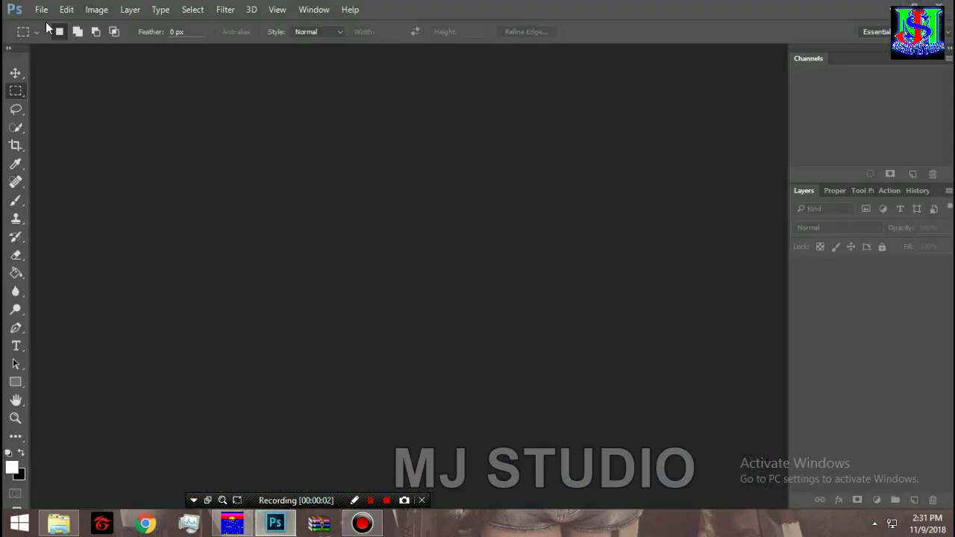
pyautogui.click(42, 9)
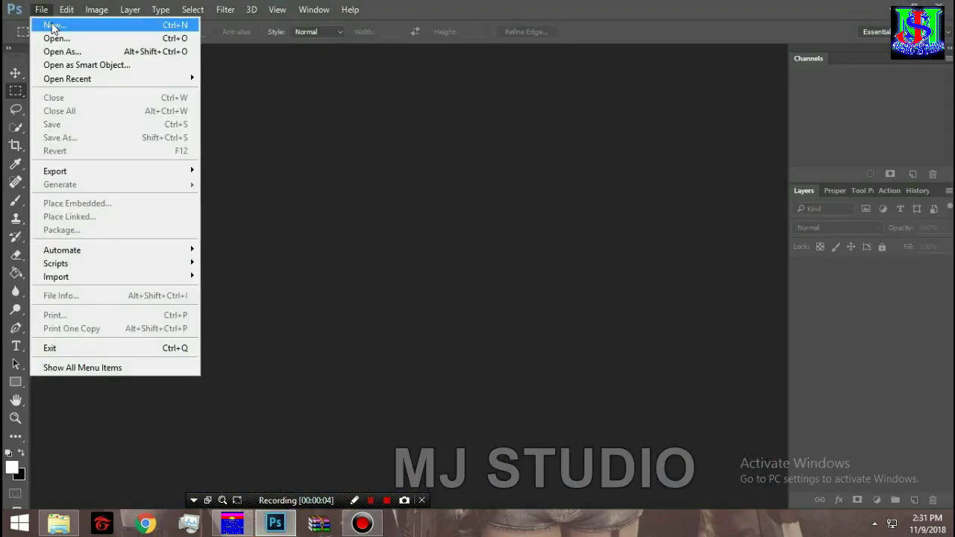
pyautogui.click(57, 38)
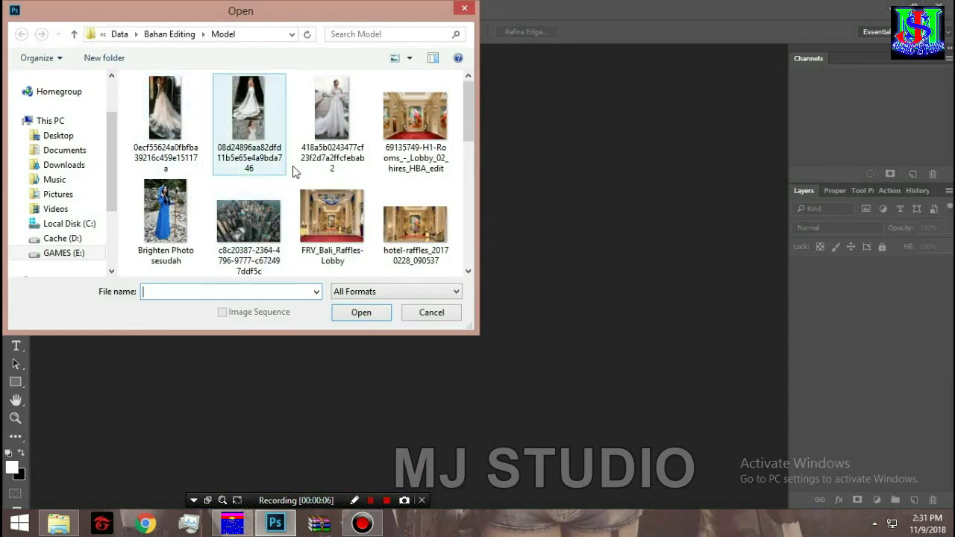
pyautogui.click(329, 134)
pyautogui.click(360, 313)
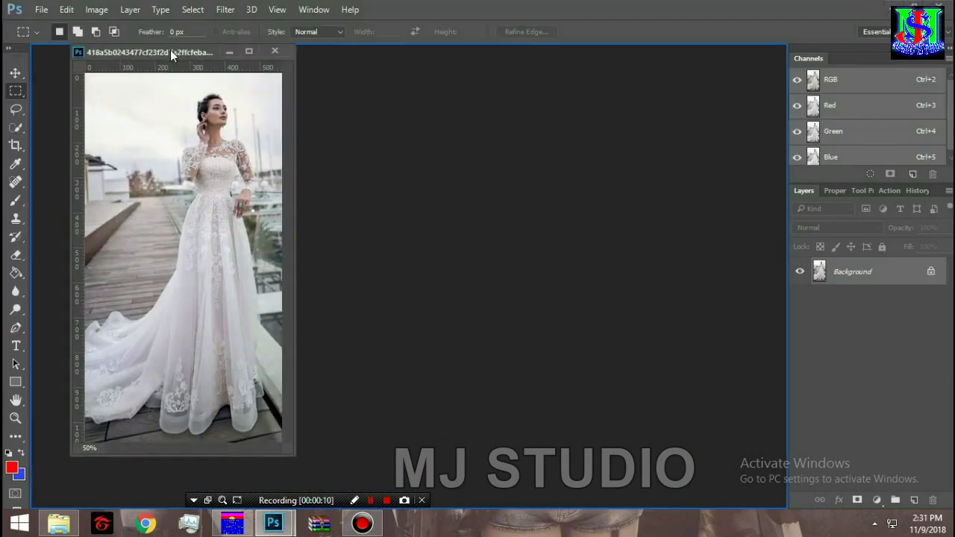
pyautogui.moveTo(131, 50); pyautogui.dragTo(89, 64)
pyautogui.press('v')
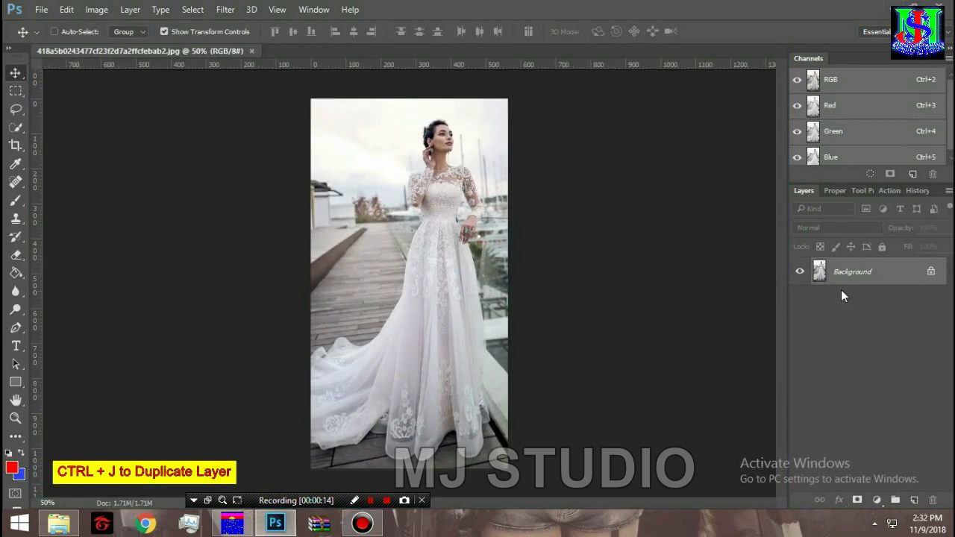
# Step: Duplicate the background as Layer 1 and add a Black, White Gradient Map layer
pyautogui.hotkey('ctrl', 'j')
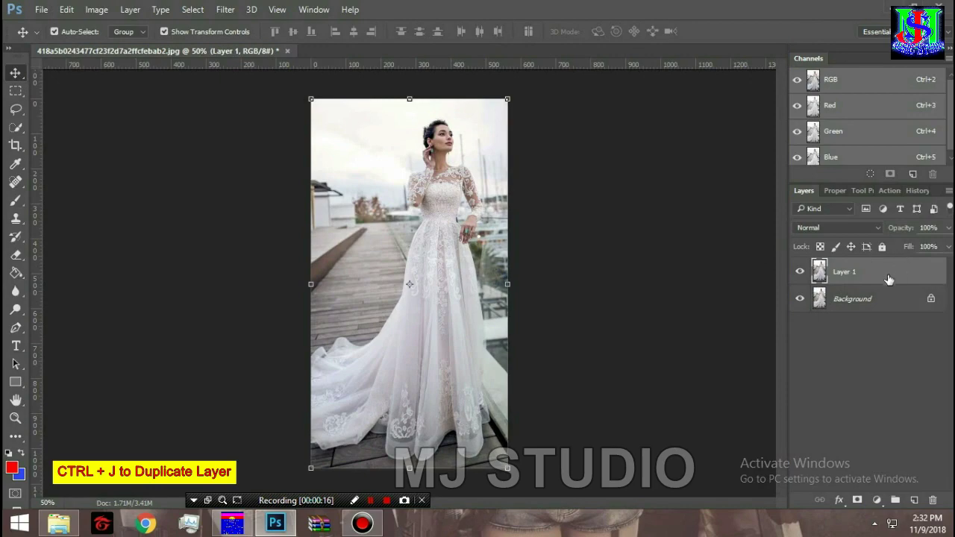
pyautogui.click(878, 500)
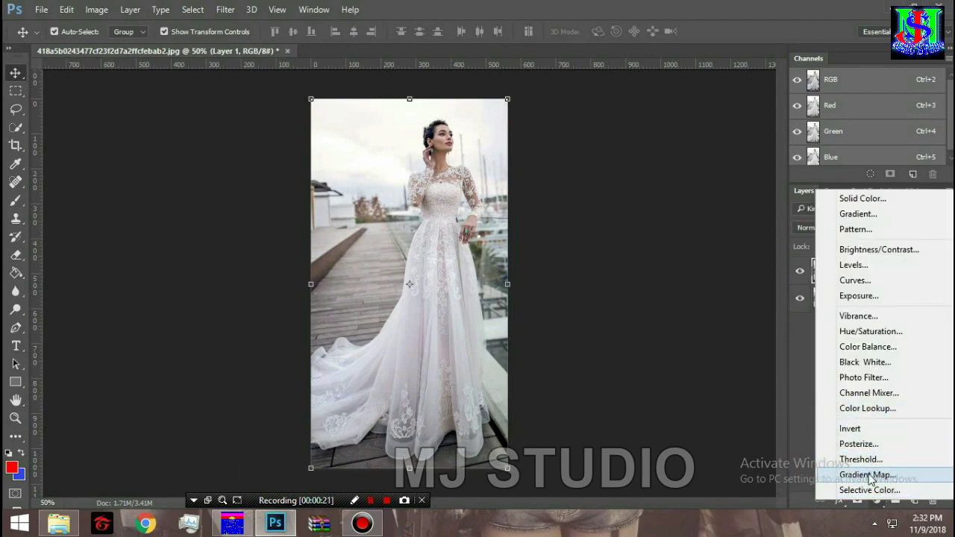
pyautogui.click(868, 475)
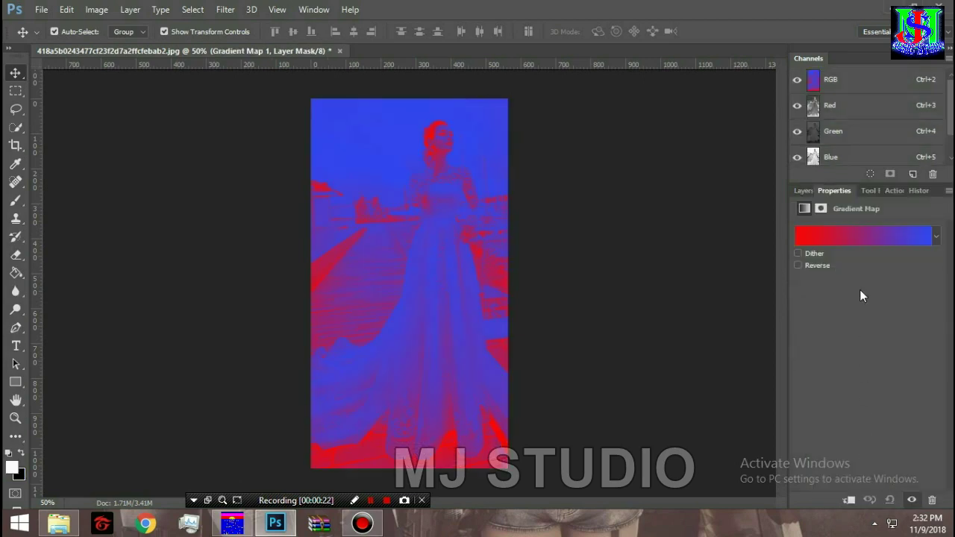
pyautogui.click(861, 235)
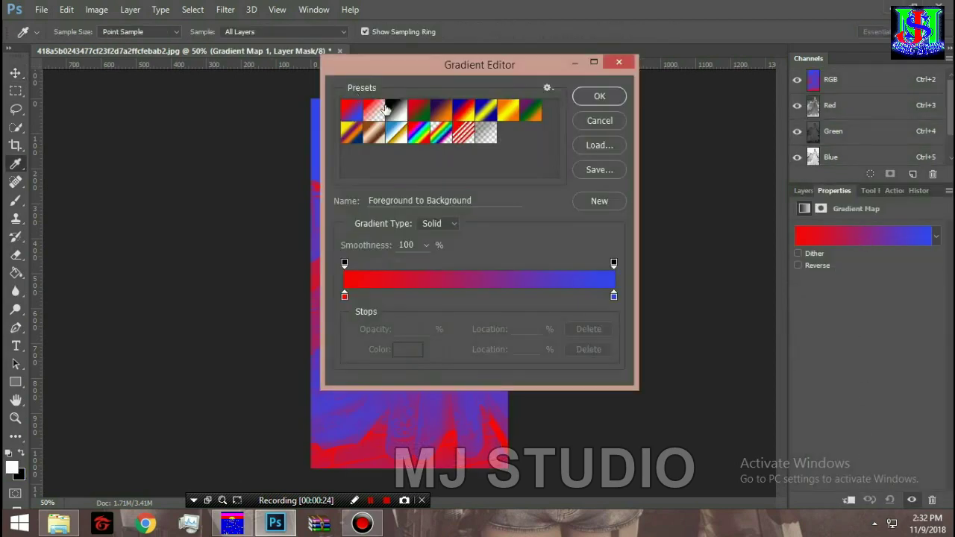
pyautogui.moveTo(427, 71); pyautogui.dragTo(657, 71)
pyautogui.click(627, 118)
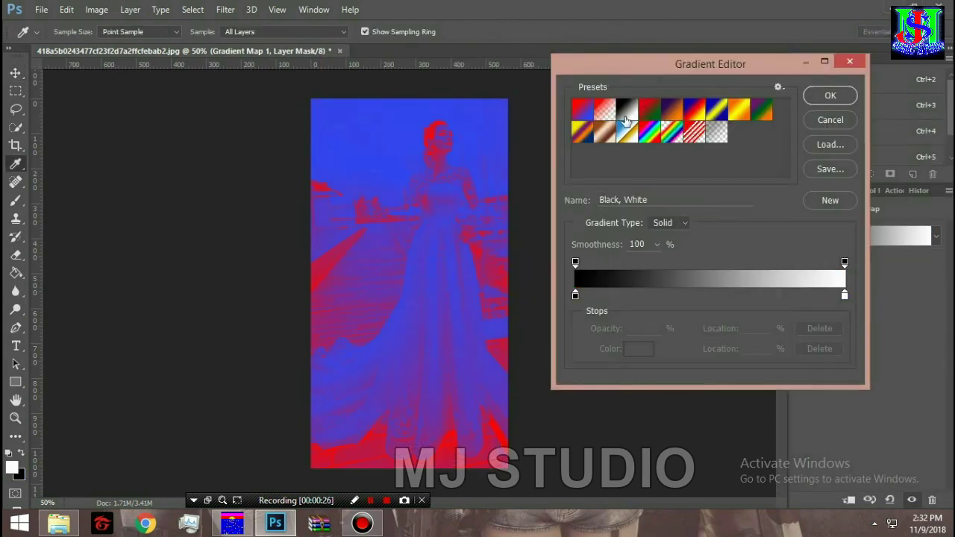
pyautogui.click(830, 96)
# Step: Set the Gradient Map 1 blend mode to Soft Light
pyautogui.click(803, 191)
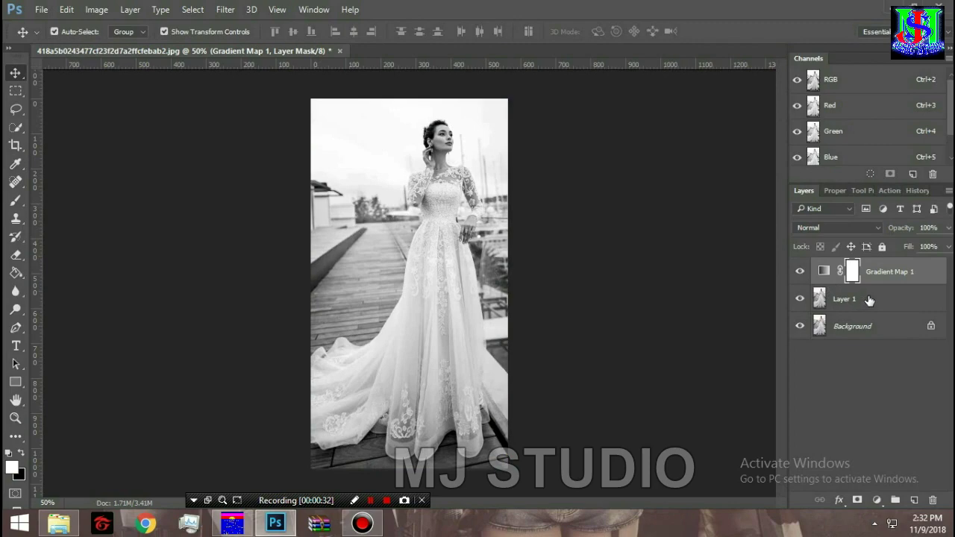
pyautogui.click(836, 228)
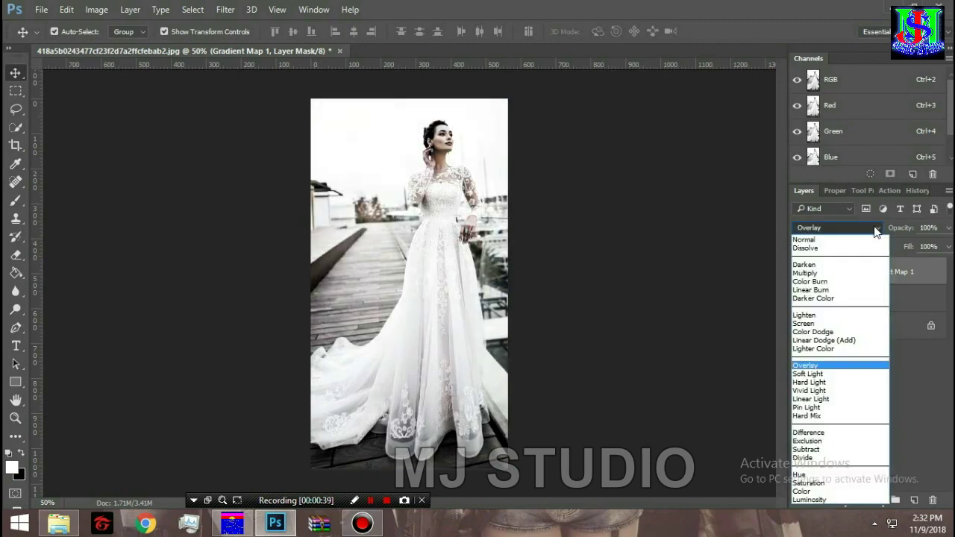
pyautogui.click(825, 375)
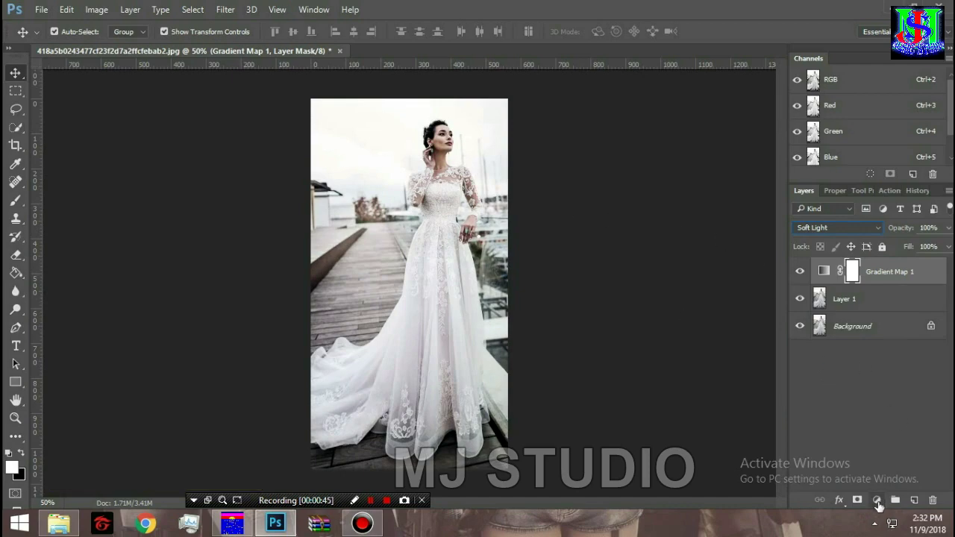
pyautogui.click(878, 501)
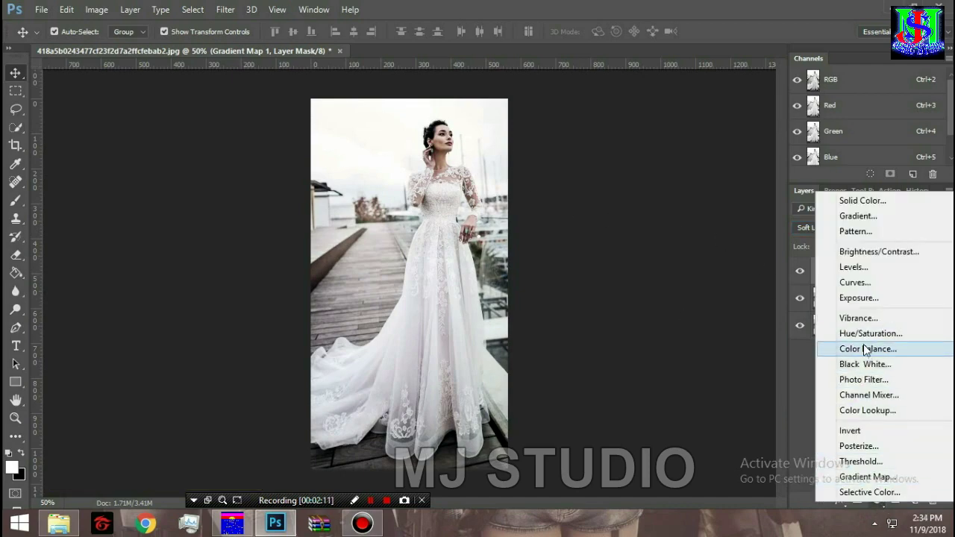
# Step: Add a Color Balance layer and shift its midtones toward red, green and blue
pyautogui.click(866, 349)
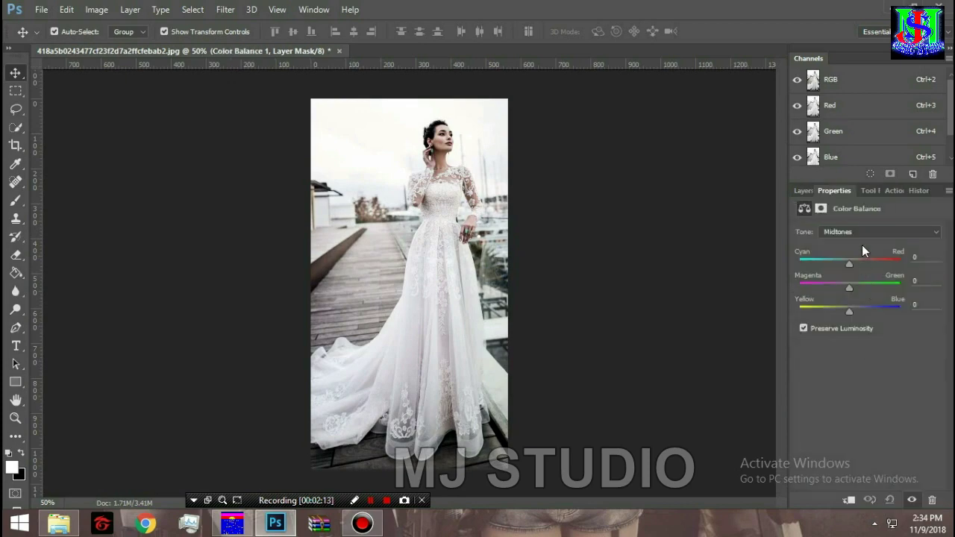
pyautogui.moveTo(850, 265); pyautogui.dragTo(862, 265)
pyautogui.moveTo(849, 289); pyautogui.dragTo(857, 289)
pyautogui.moveTo(850, 312); pyautogui.dragTo(862, 309)
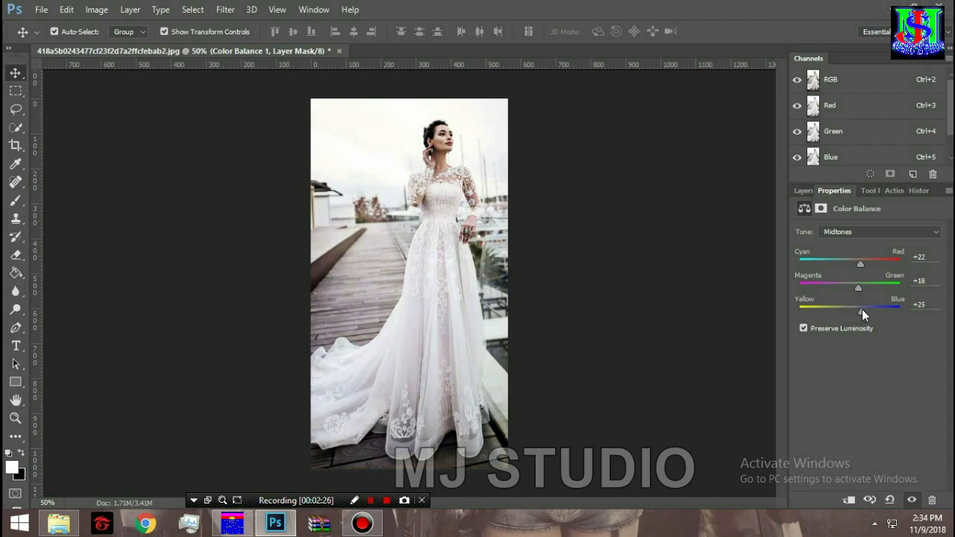
# Step: Shift the Color Balance shadows toward cyan and slightly toward green
pyautogui.click(856, 237)
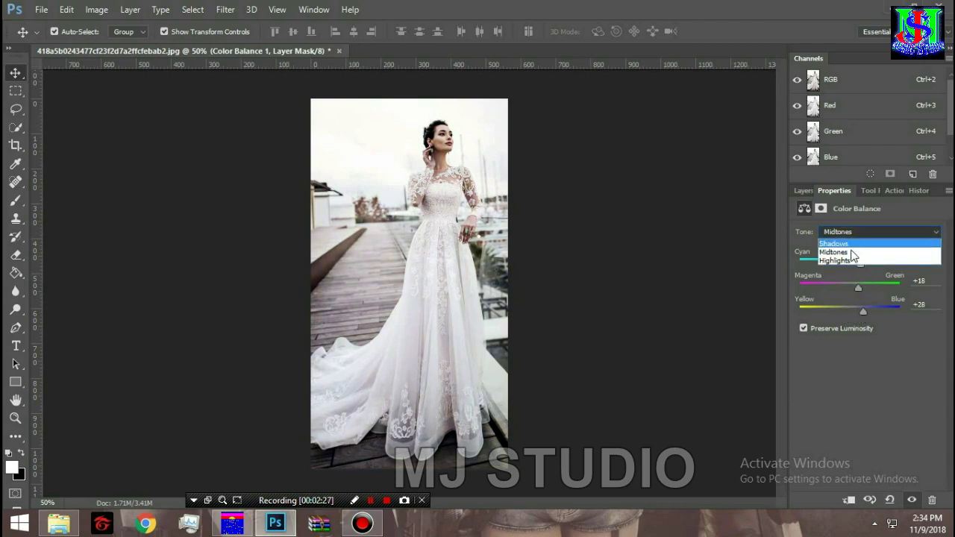
pyautogui.click(854, 244)
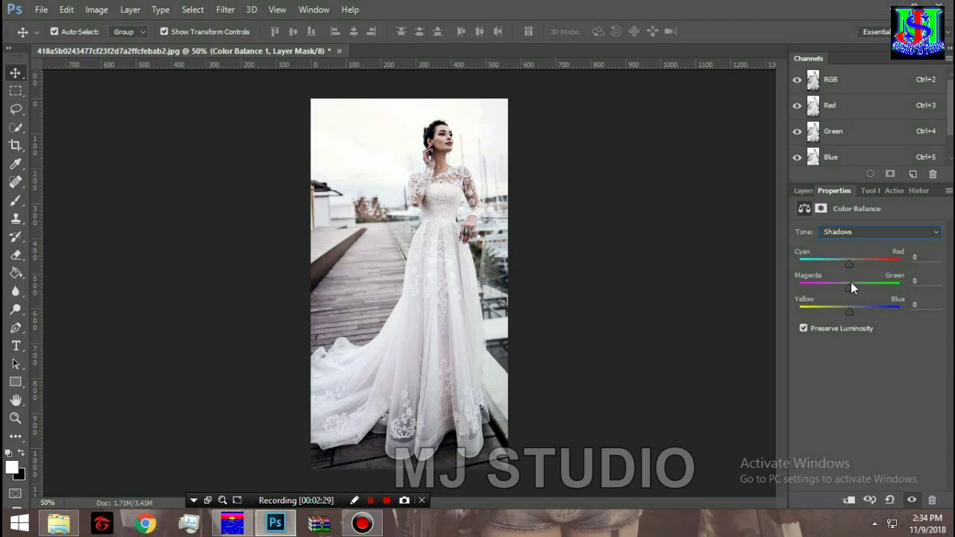
pyautogui.moveTo(848, 262)
pyautogui.mouseDown()
pyautogui.moveTo(857, 263)
pyautogui.moveTo(838, 263)
pyautogui.mouseUp()
pyautogui.moveTo(849, 289)
pyautogui.mouseDown()
pyautogui.moveTo(863, 289)
pyautogui.moveTo(837, 308)
pyautogui.moveTo(860, 307)
pyautogui.mouseUp()
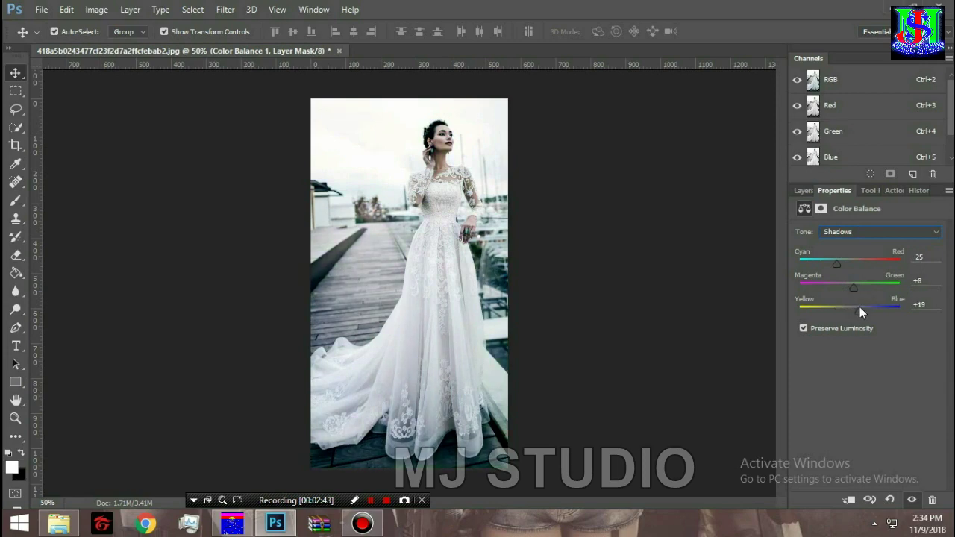
# Step: Set the Color Balance highlights to Cyan–Red -14, Magenta–Green -11, Yellow–Blue +14
pyautogui.click(863, 233)
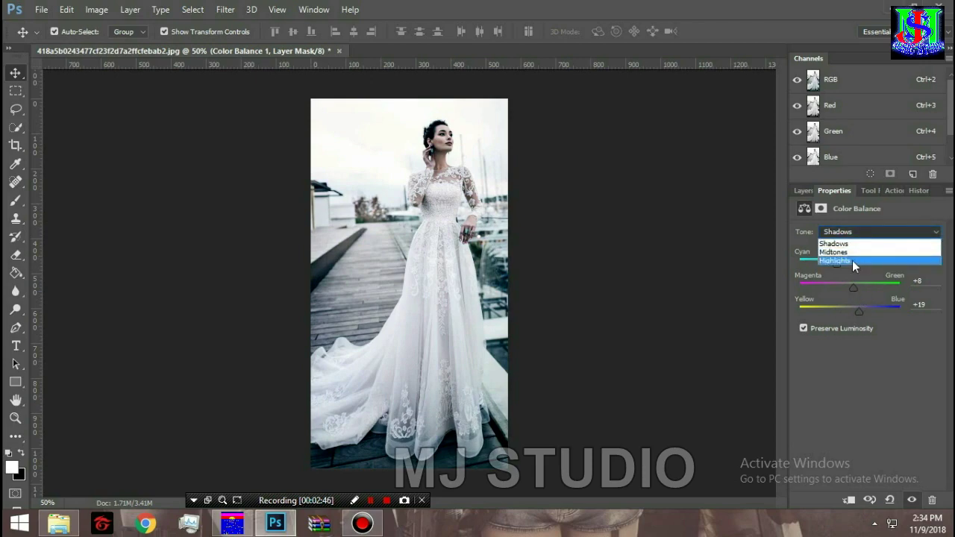
pyautogui.click(852, 261)
pyautogui.moveTo(850, 311); pyautogui.dragTo(860, 311)
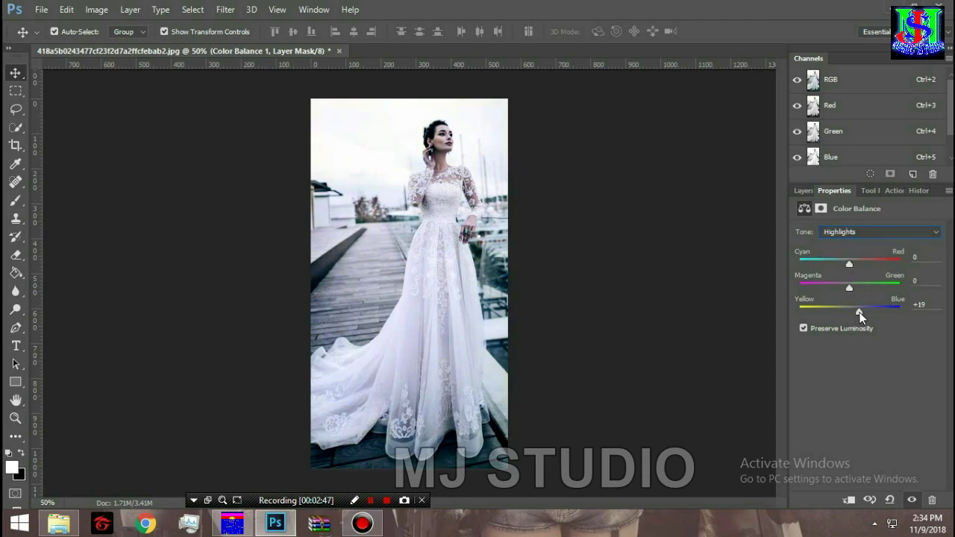
pyautogui.moveTo(856, 312)
pyautogui.mouseDown()
pyautogui.moveTo(842, 312)
pyautogui.moveTo(857, 311)
pyautogui.moveTo(844, 289)
pyautogui.mouseUp()
pyautogui.moveTo(849, 265); pyautogui.dragTo(844, 271)
pyautogui.click(804, 191)
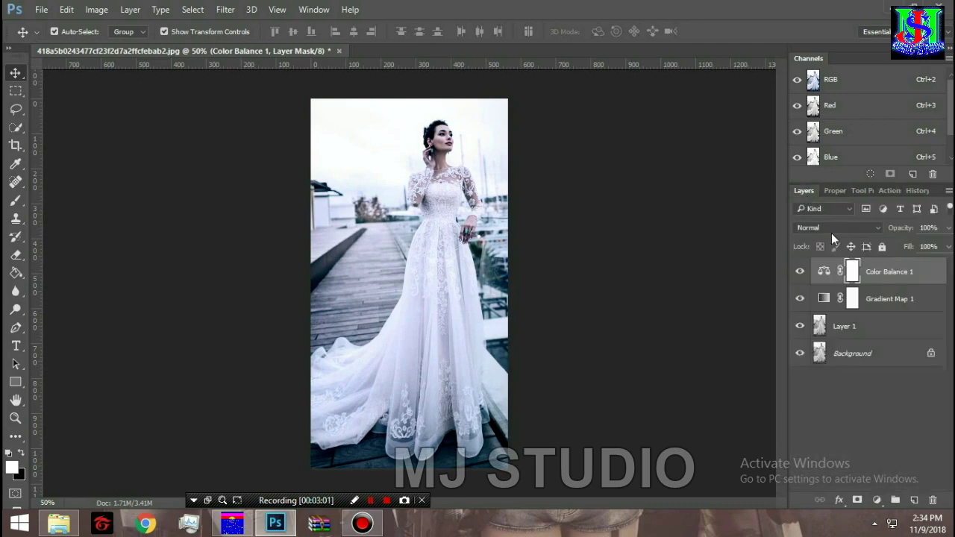
# Step: Set Color Balance 1 to Overlay blending after trying and undoing Screen
pyautogui.click(882, 231)
pyautogui.click(819, 322)
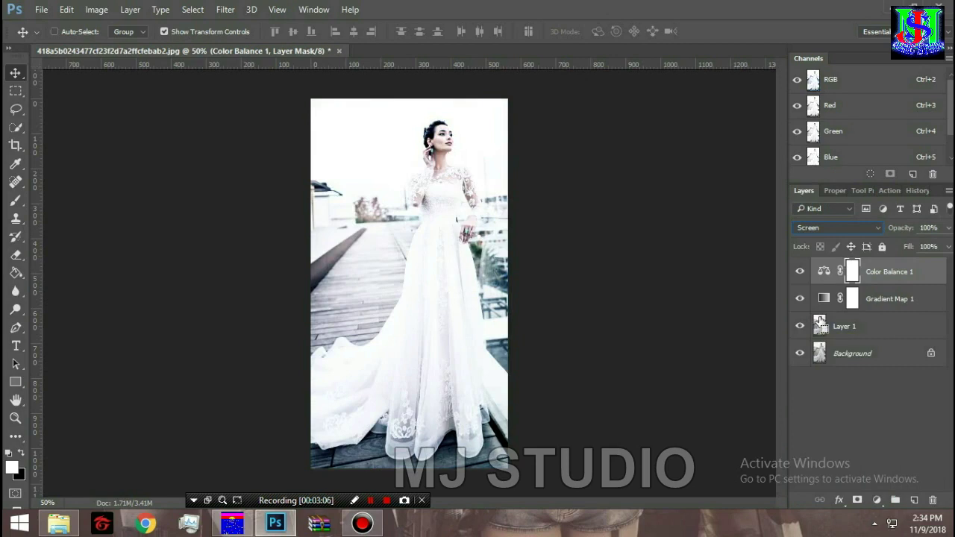
pyautogui.hotkey('ctrl', 'z')
pyautogui.click(875, 229)
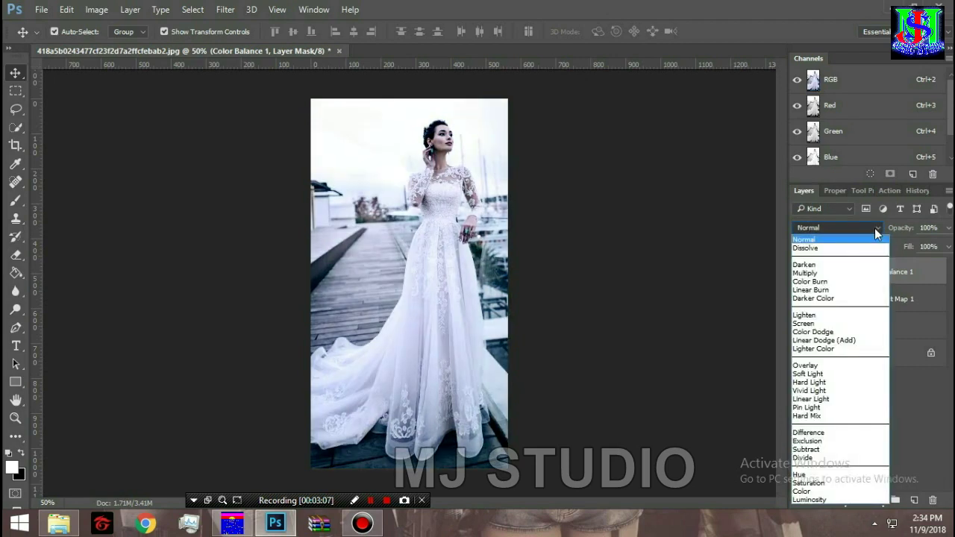
pyautogui.click(827, 366)
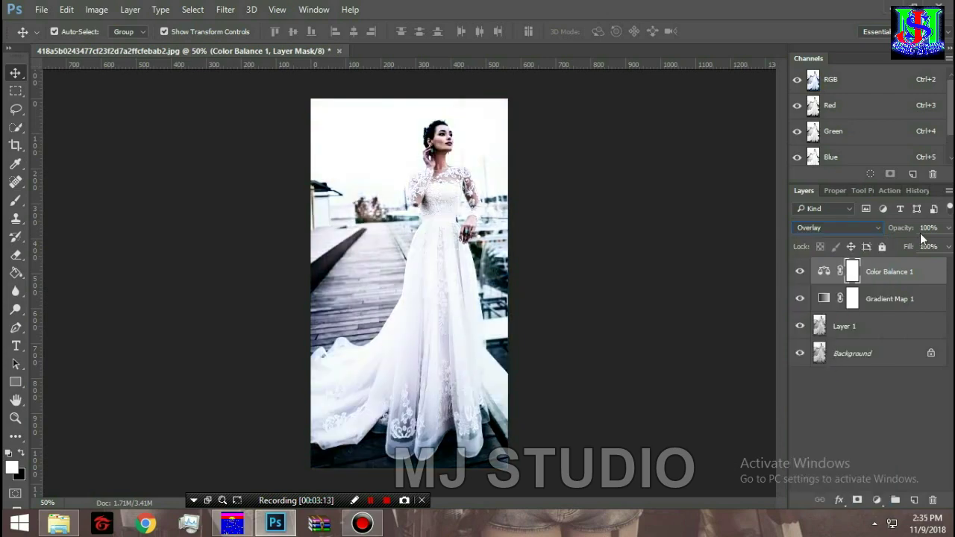
# Step: Lower the Color Balance 1 layer's opacity to 45%
pyautogui.click(948, 229)
pyautogui.moveTo(930, 250); pyautogui.dragTo(915, 248)
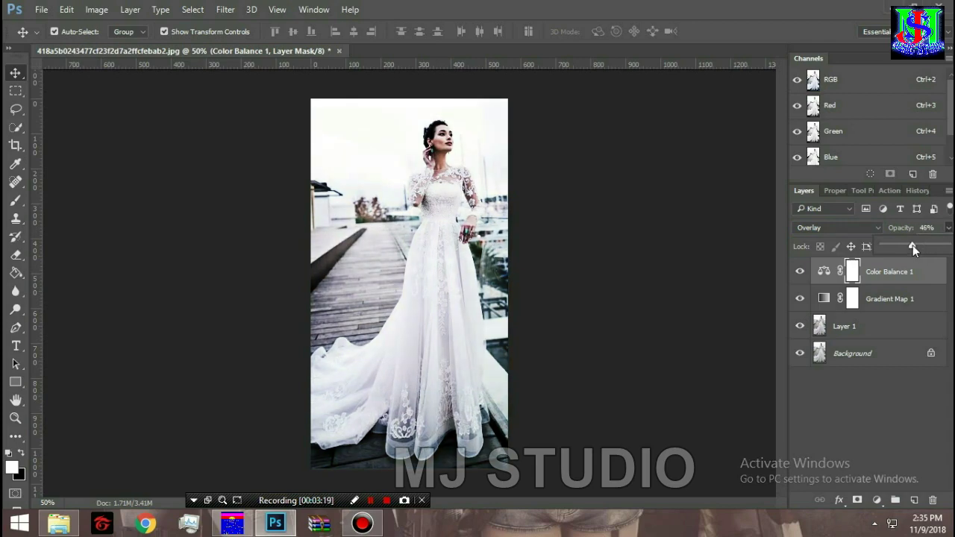
pyautogui.click(926, 229)
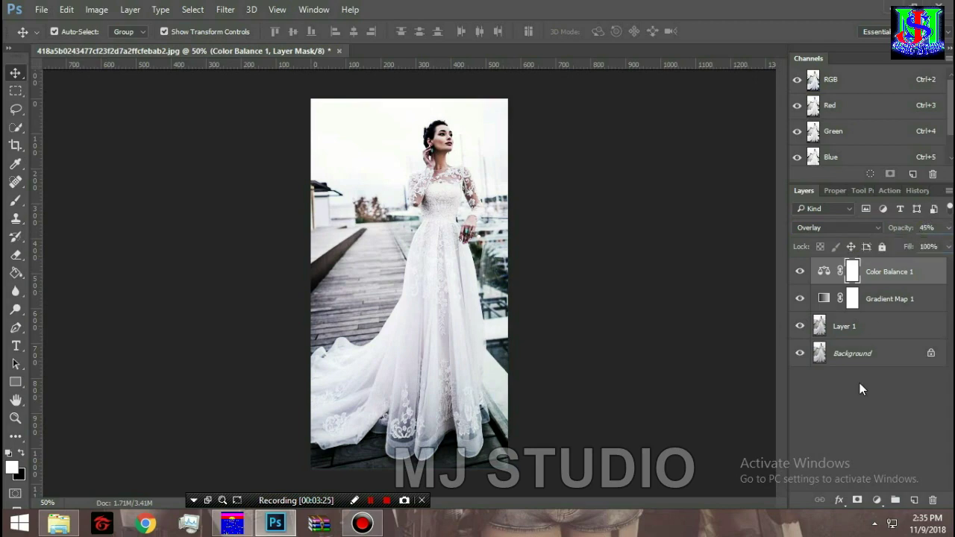
pyautogui.click(877, 501)
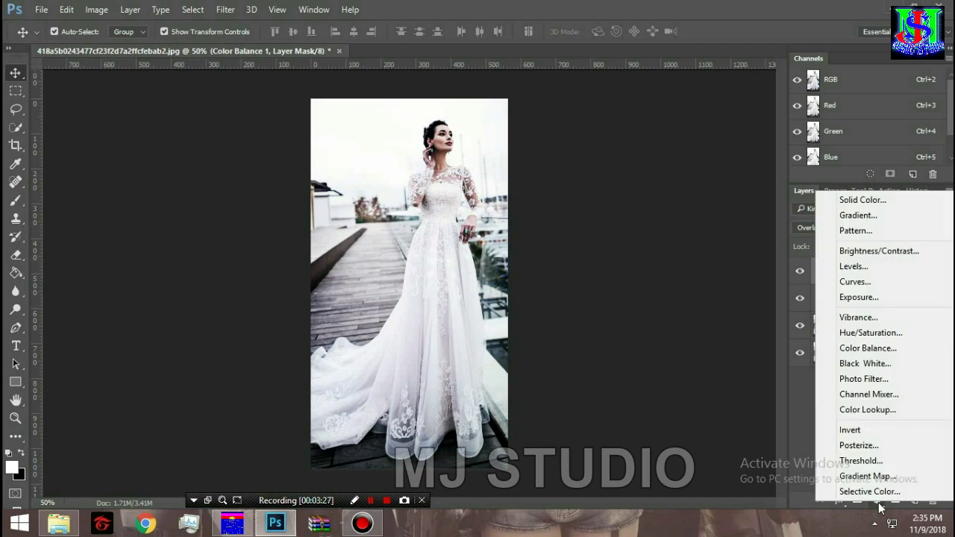
# Step: Add a Levels layer and set Red input to 23, 1.15, 242 with output black 22
pyautogui.click(867, 269)
pyautogui.click(849, 238)
pyautogui.click(850, 256)
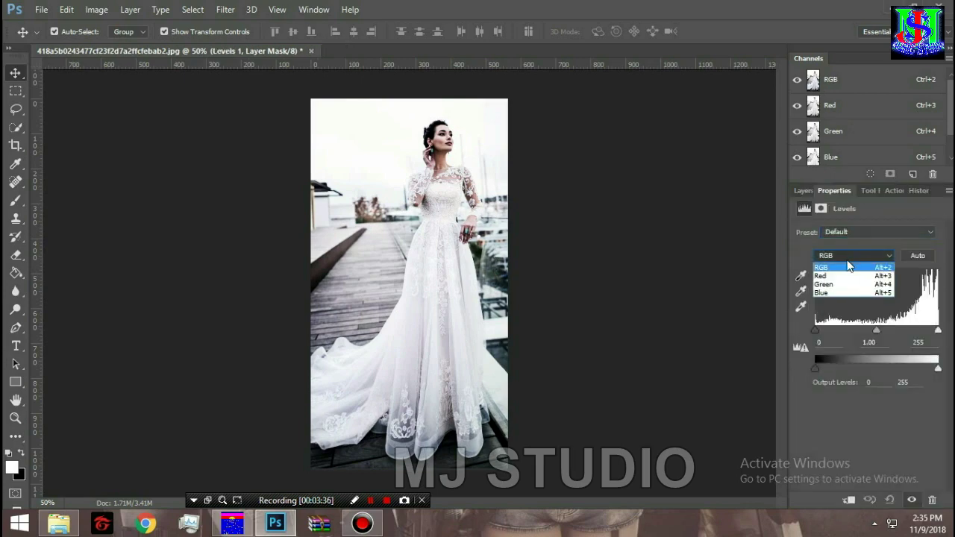
pyautogui.click(841, 275)
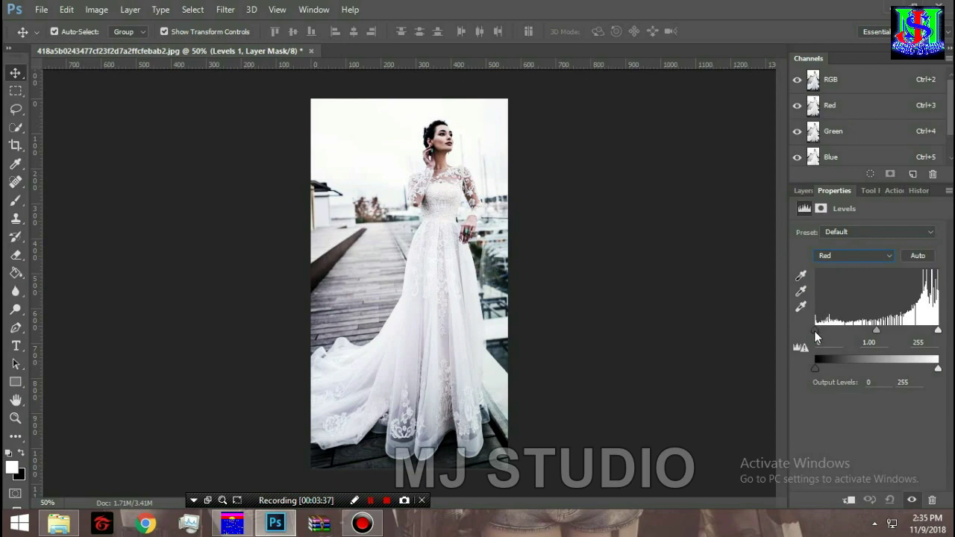
pyautogui.moveTo(818, 331); pyautogui.dragTo(826, 333)
pyautogui.moveTo(883, 331); pyautogui.dragTo(877, 333)
pyautogui.moveTo(938, 331); pyautogui.dragTo(936, 332)
pyautogui.moveTo(820, 369); pyautogui.dragTo(819, 367)
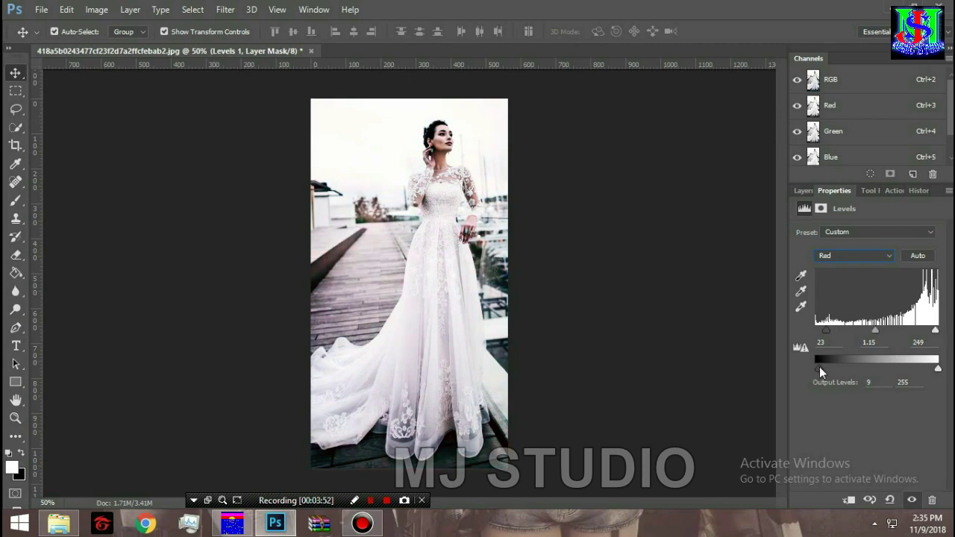
# Step: Set the Levels Green channel to black input 17, lighter midtones and white input 245
pyautogui.click(860, 258)
pyautogui.click(849, 288)
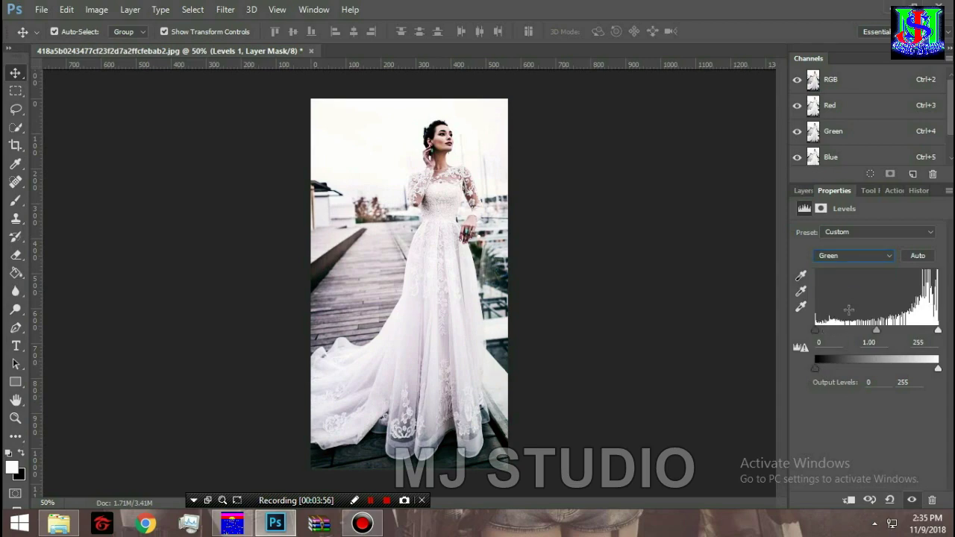
pyautogui.moveTo(876, 330)
pyautogui.mouseDown()
pyautogui.moveTo(867, 331)
pyautogui.moveTo(882, 333)
pyautogui.mouseUp()
pyautogui.moveTo(816, 331)
pyautogui.mouseDown()
pyautogui.moveTo(824, 330)
pyautogui.moveTo(815, 331)
pyautogui.mouseUp()
pyautogui.moveTo(937, 331); pyautogui.dragTo(934, 333)
pyautogui.moveTo(878, 331); pyautogui.dragTo(877, 330)
# Step: Set the Levels Blue channel input levels to 22, 1.16 and 235
pyautogui.click(878, 258)
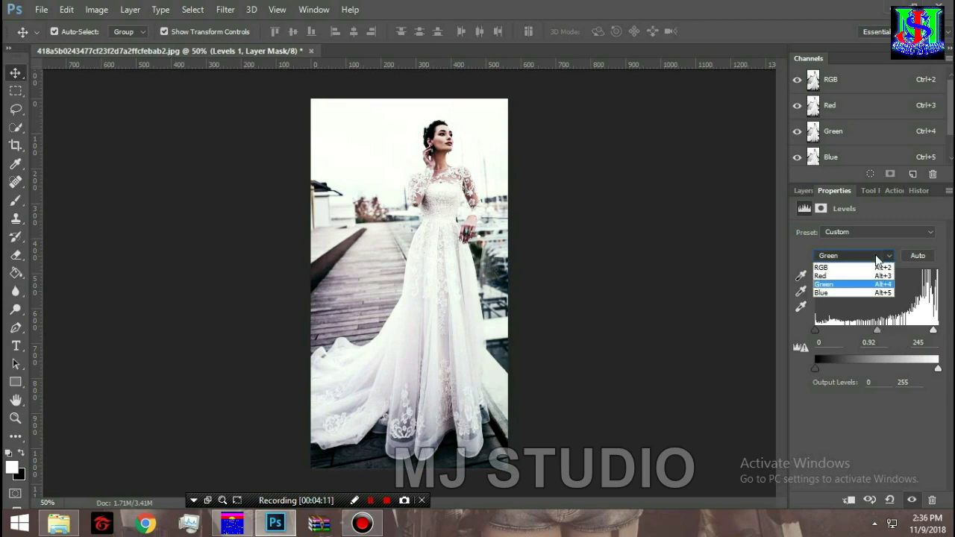
pyautogui.click(860, 292)
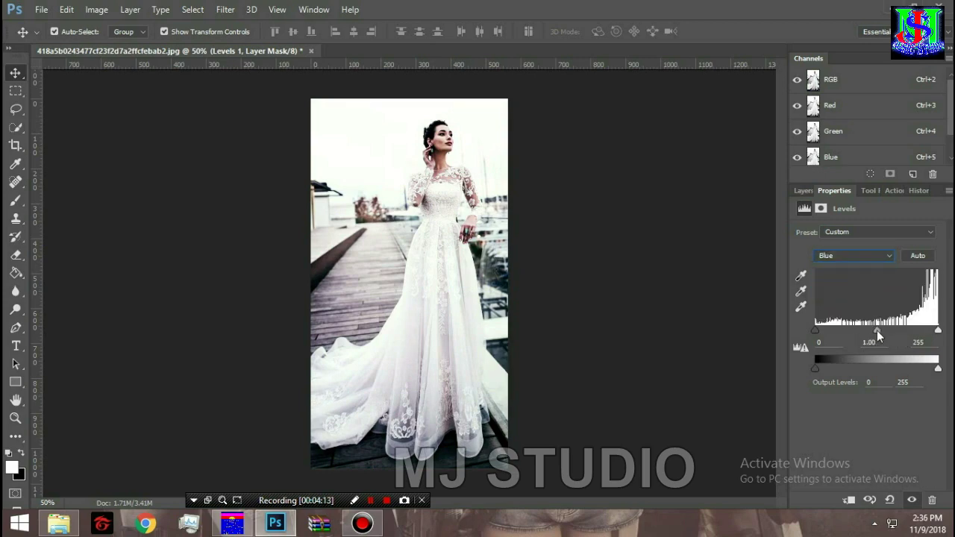
pyautogui.moveTo(876, 331); pyautogui.dragTo(871, 332)
pyautogui.moveTo(816, 332); pyautogui.dragTo(827, 335)
pyautogui.moveTo(938, 331); pyautogui.dragTo(927, 333)
pyautogui.moveTo(927, 333); pyautogui.dragTo(930, 335)
pyautogui.click(804, 191)
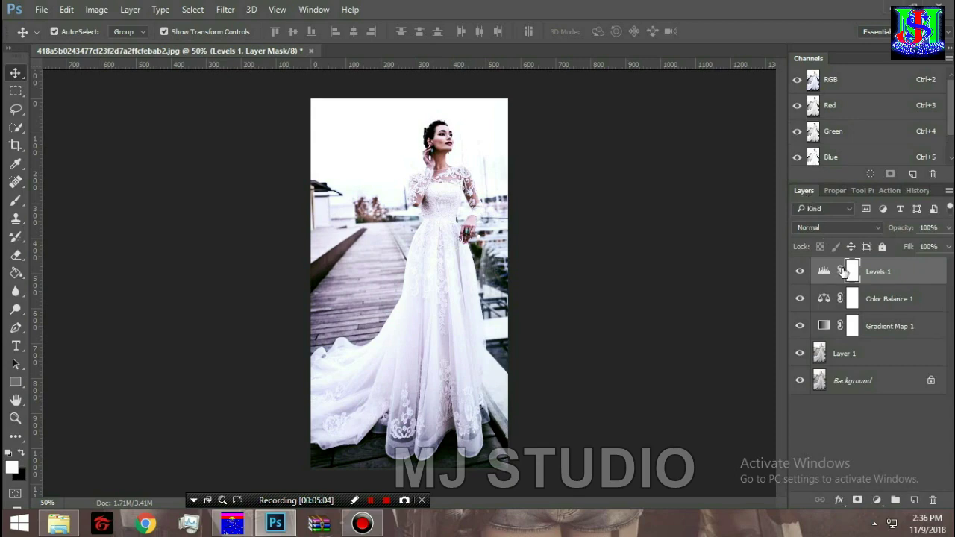
# Step: Group Layer 1 through Levels 1 into Group 1 and toggle it to compare with the original
pyautogui.keyDown('shift'); pyautogui.click(881, 354); pyautogui.keyUp('shift')
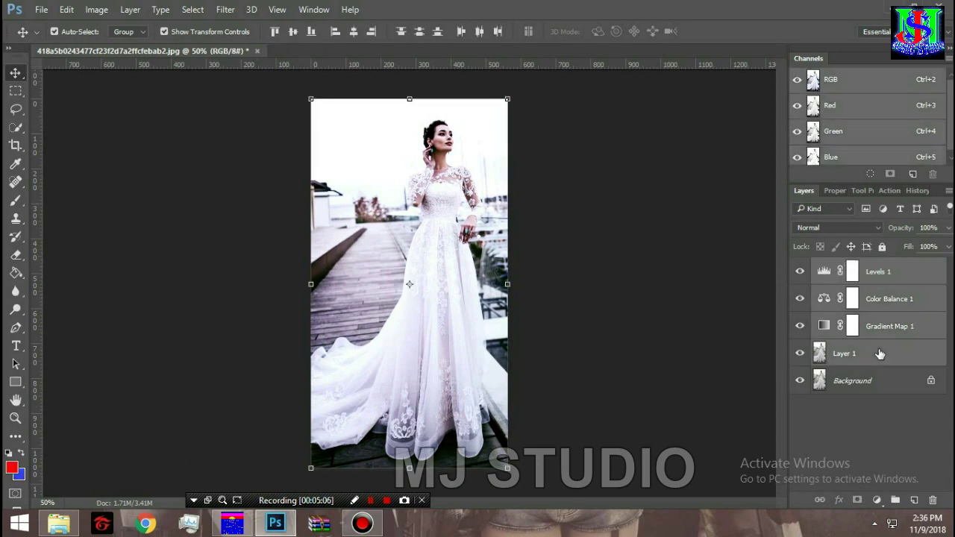
pyautogui.hotkey('ctrl', 'g')
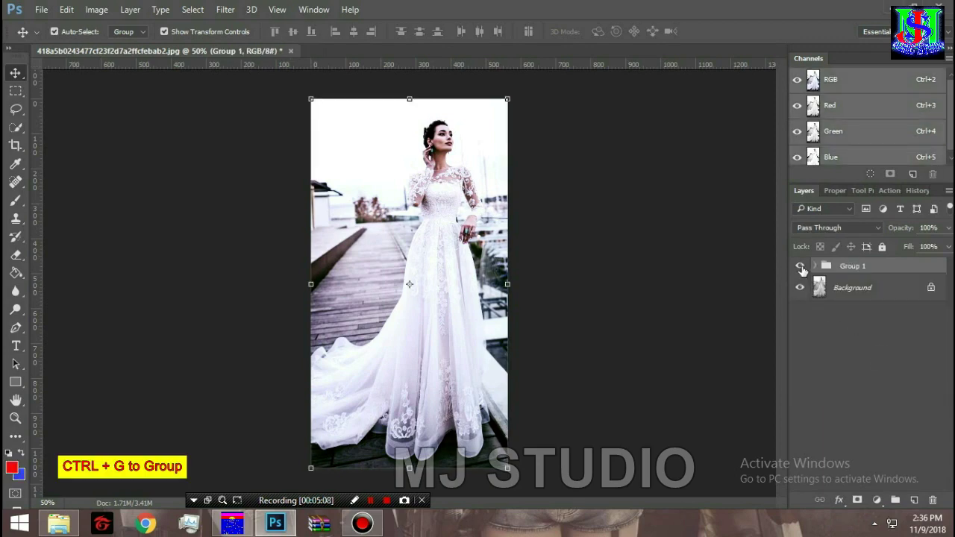
pyautogui.click(801, 267)
pyautogui.click(800, 267)
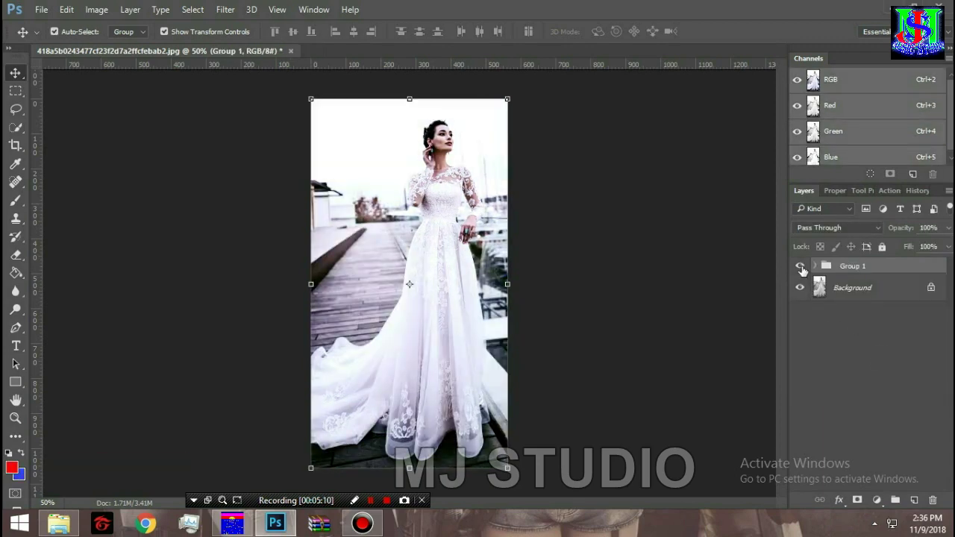
# Step: Set Group 1's opacity to 85%, comparing it on and off along the way
pyautogui.click(949, 228)
pyautogui.moveTo(948, 247); pyautogui.dragTo(928, 248)
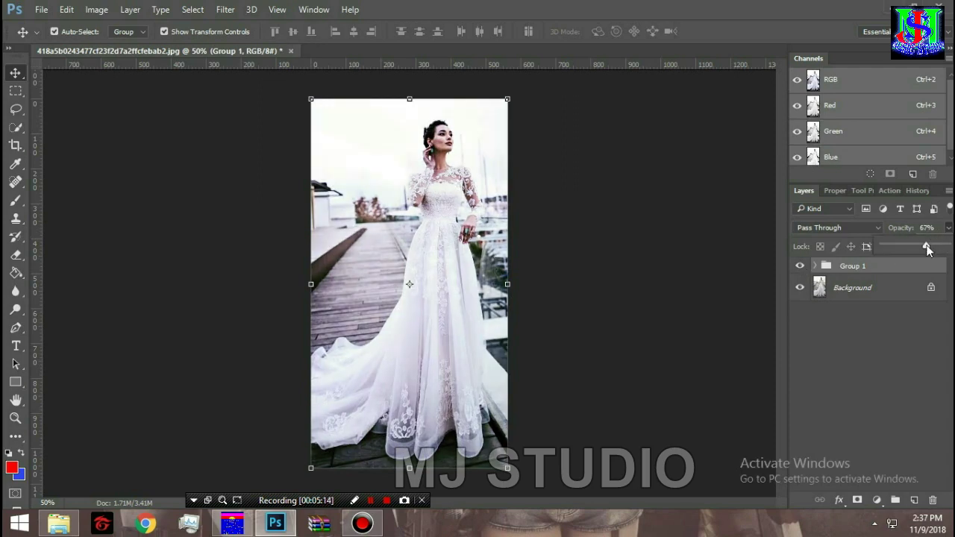
pyautogui.moveTo(927, 245); pyautogui.dragTo(925, 246)
pyautogui.click(800, 267)
pyautogui.click(800, 267)
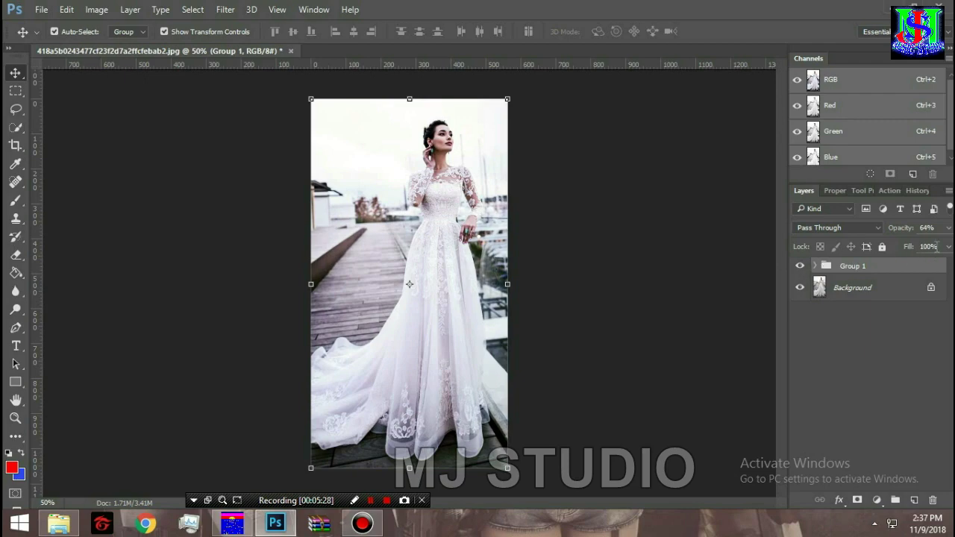
pyautogui.click(948, 228)
pyautogui.moveTo(924, 246); pyautogui.dragTo(938, 247)
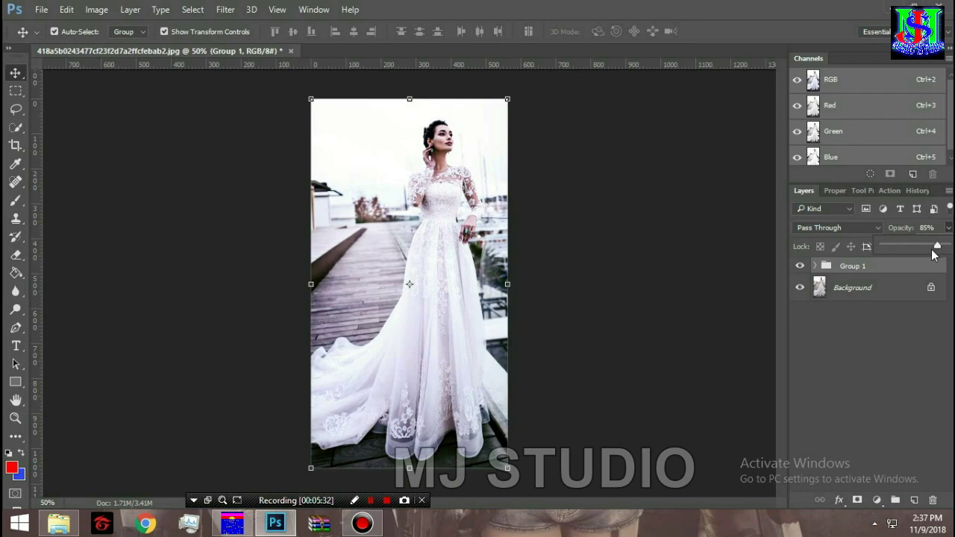